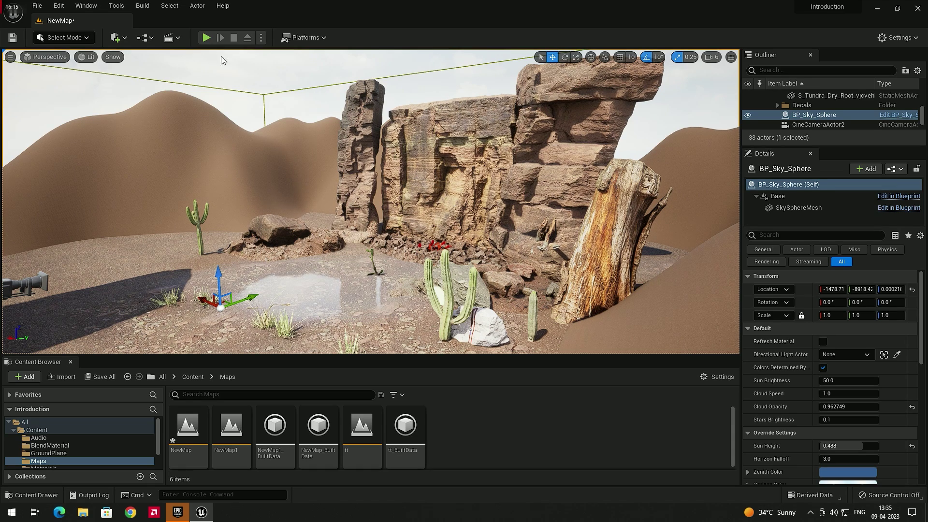
- Test-play the level, then select the cine camera and the cliff rock in the viewport
{"action": "left_click", "coordinate": [208, 39]}
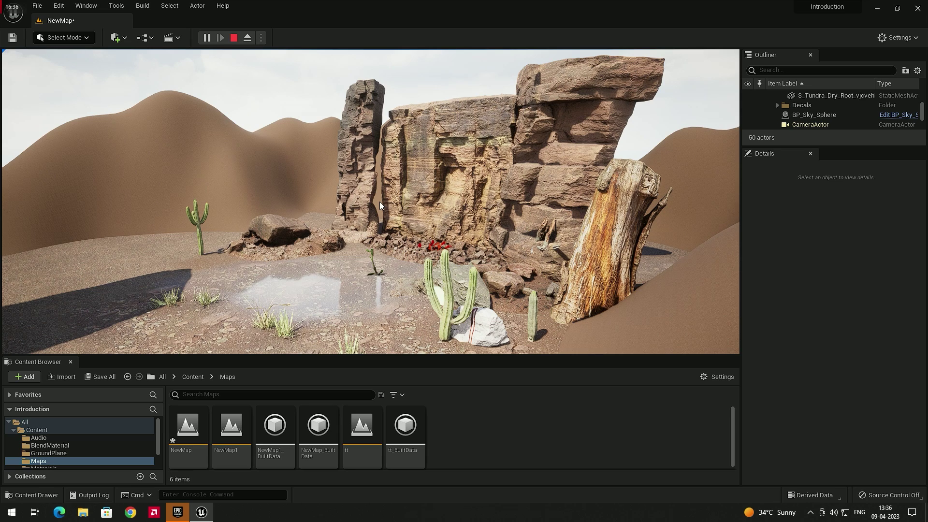
{"action": "left_click", "coordinate": [234, 38]}
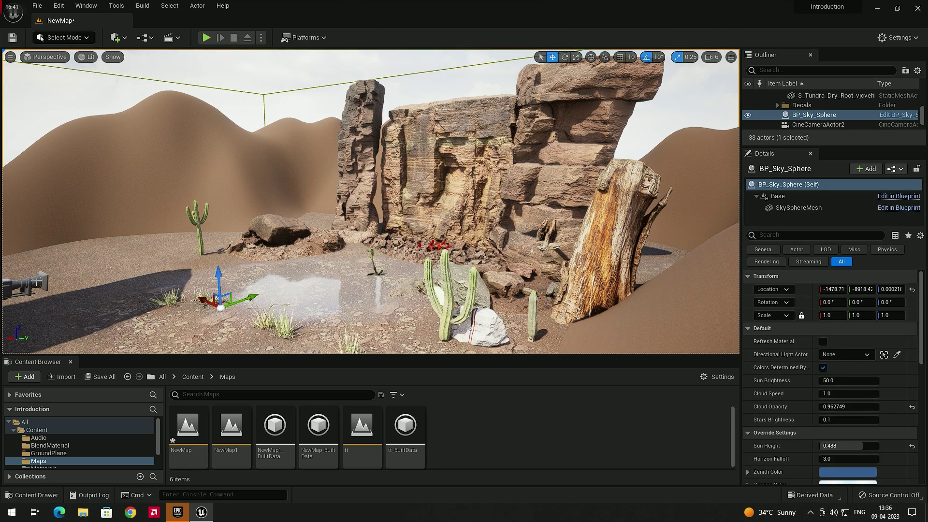
{"action": "left_click", "coordinate": [35, 282]}
{"action": "left_click", "coordinate": [344, 223]}
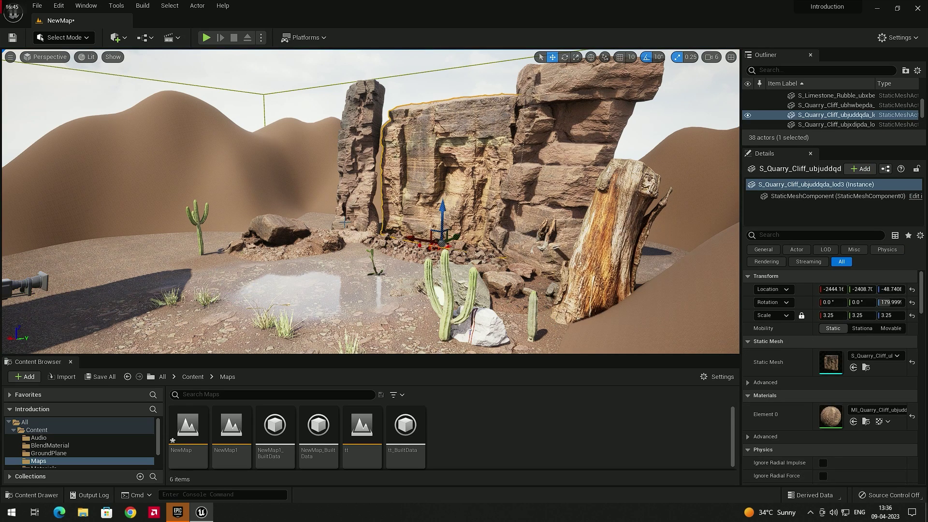
- Open the Level Blueprint and nudge its Event BeginPlay node slightly right
{"action": "left_click", "coordinate": [148, 39]}
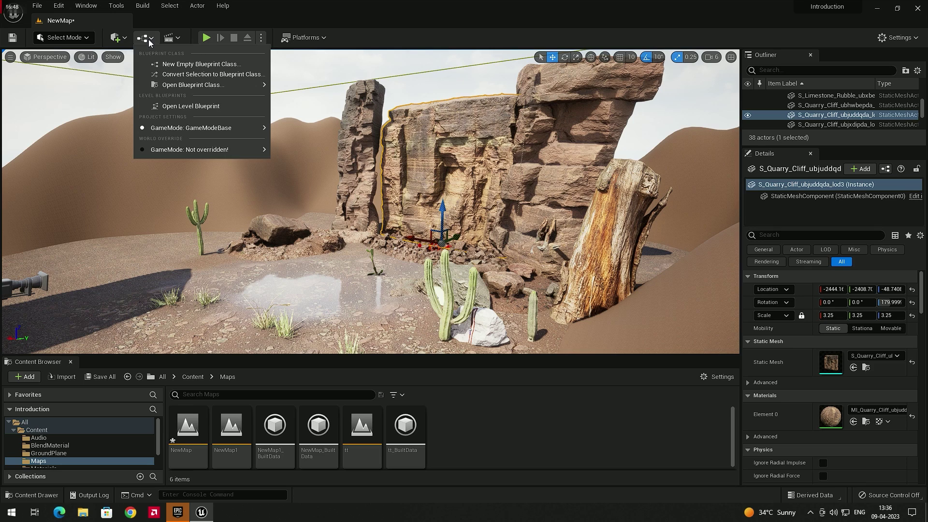
{"action": "left_click", "coordinate": [201, 106]}
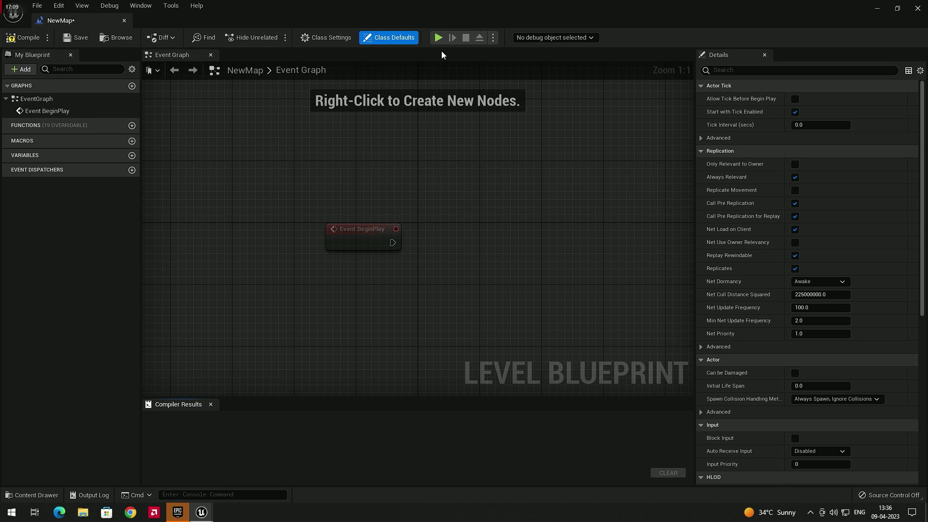
{"action": "left_click_drag", "start_coordinate": [415, 242], "coordinate": [506, 184]}
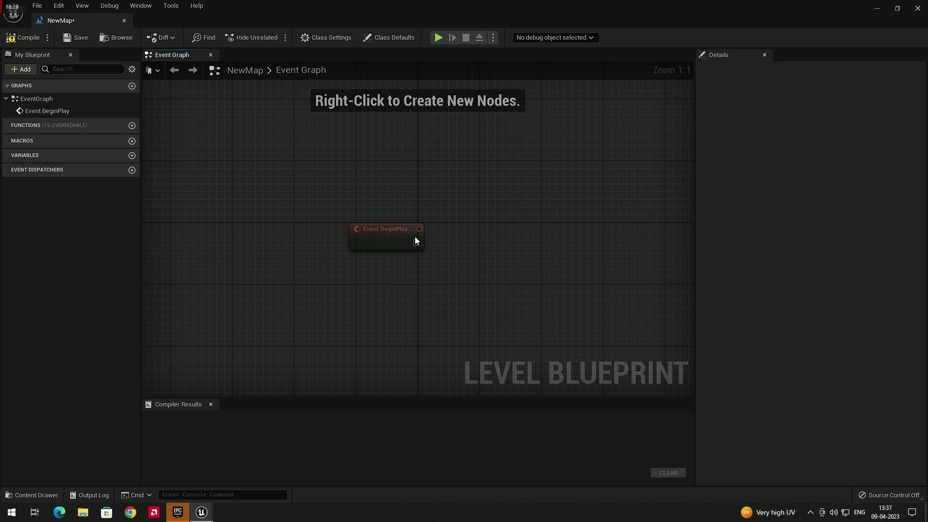
- Add a Set View Target with Blend node wired from Event BeginPlay's execution output
{"action": "left_click_drag", "start_coordinate": [417, 243], "coordinate": [491, 209]}
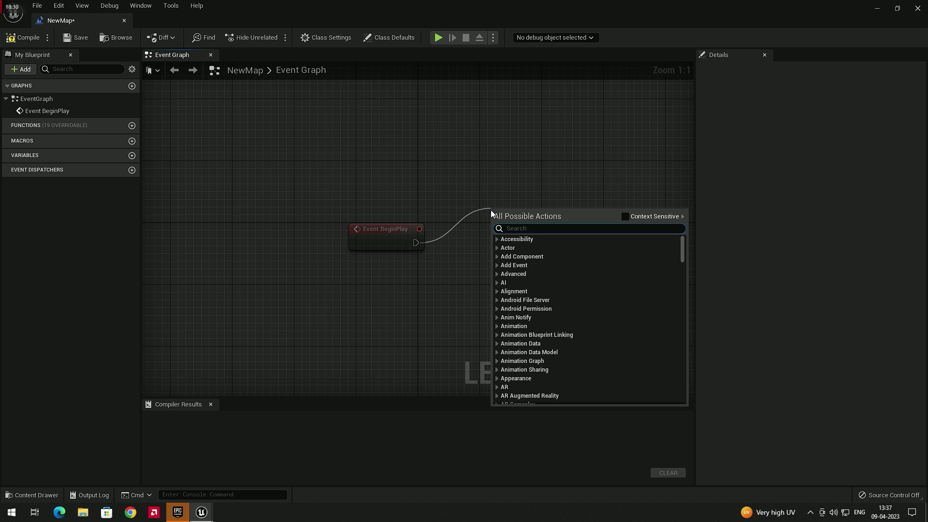
{"action": "type", "text": "set view"}
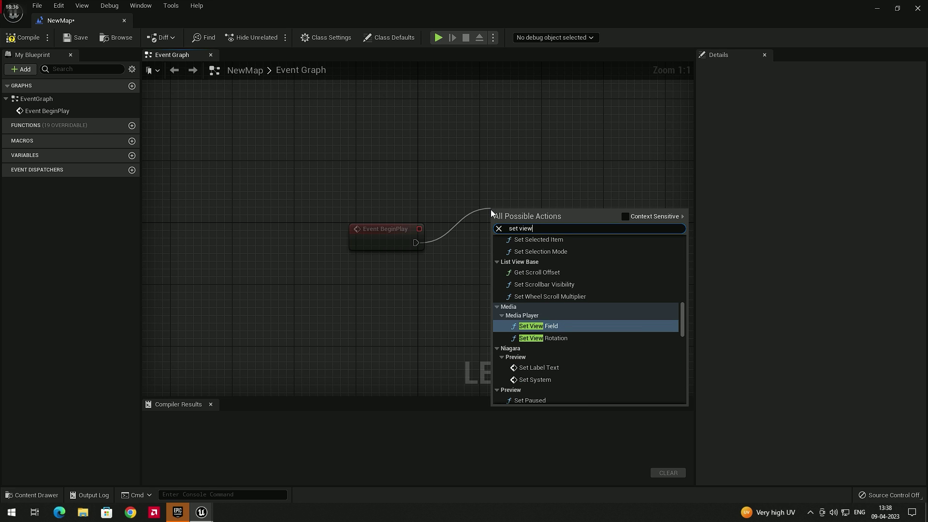
{"action": "type", "text": " targe"}
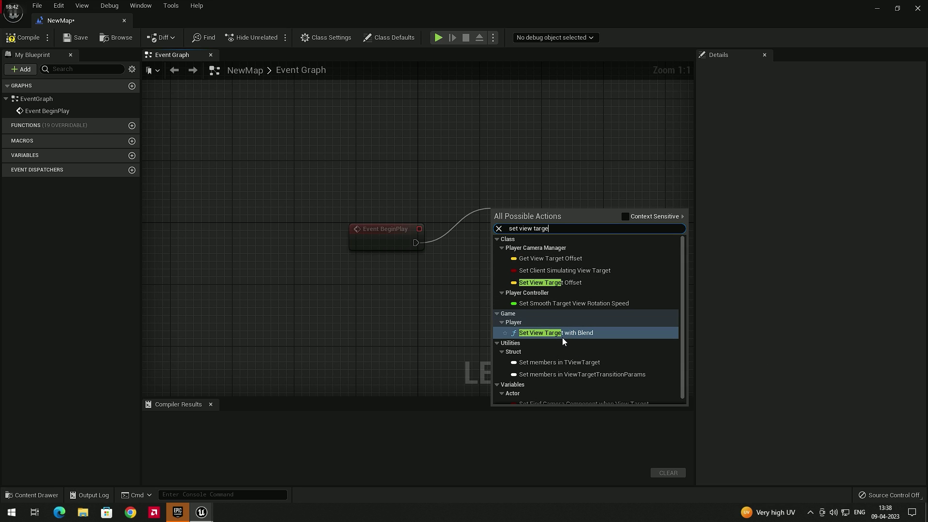
{"action": "left_click", "coordinate": [625, 216]}
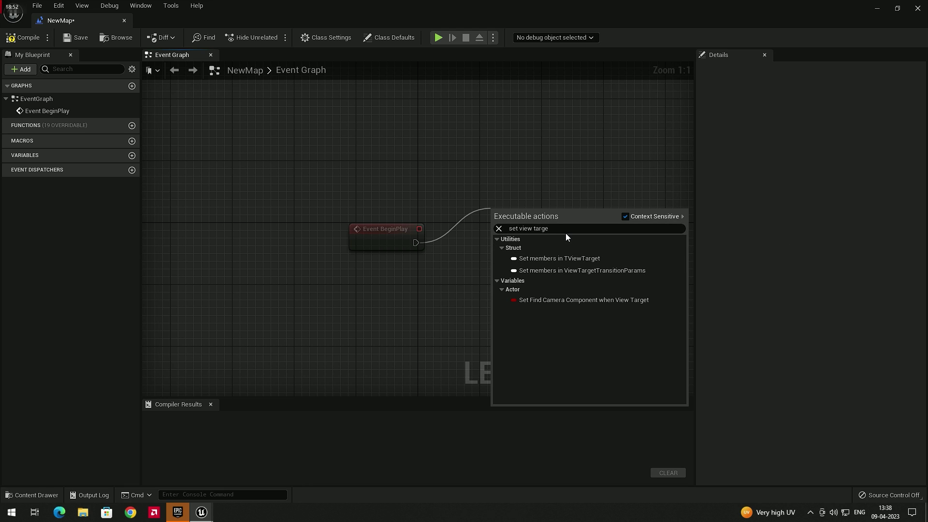
{"action": "left_click", "coordinate": [625, 217]}
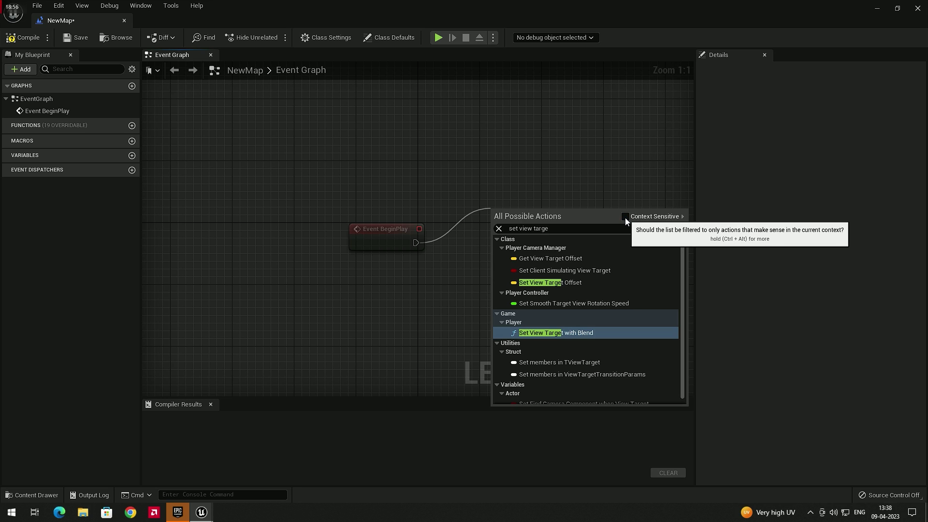
{"action": "left_click", "coordinate": [557, 333]}
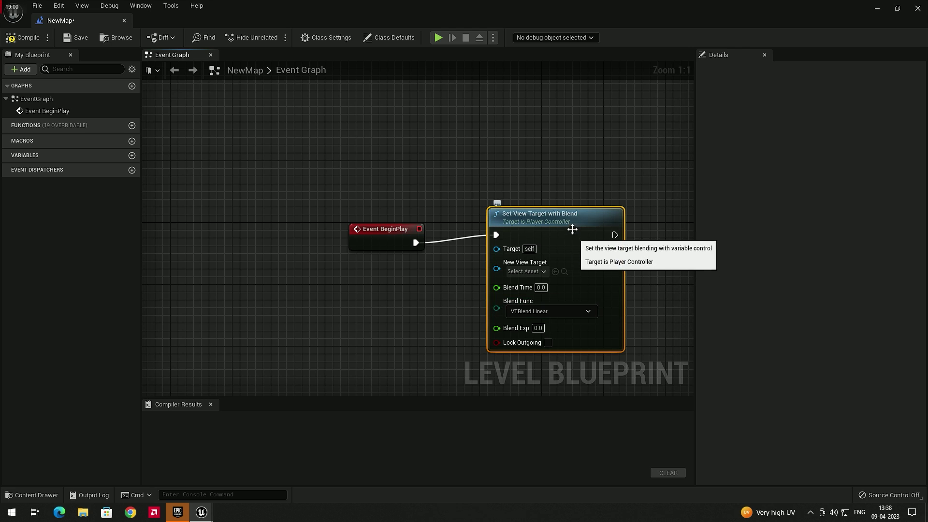
{"action": "left_click_drag", "start_coordinate": [551, 213], "coordinate": [581, 190]}
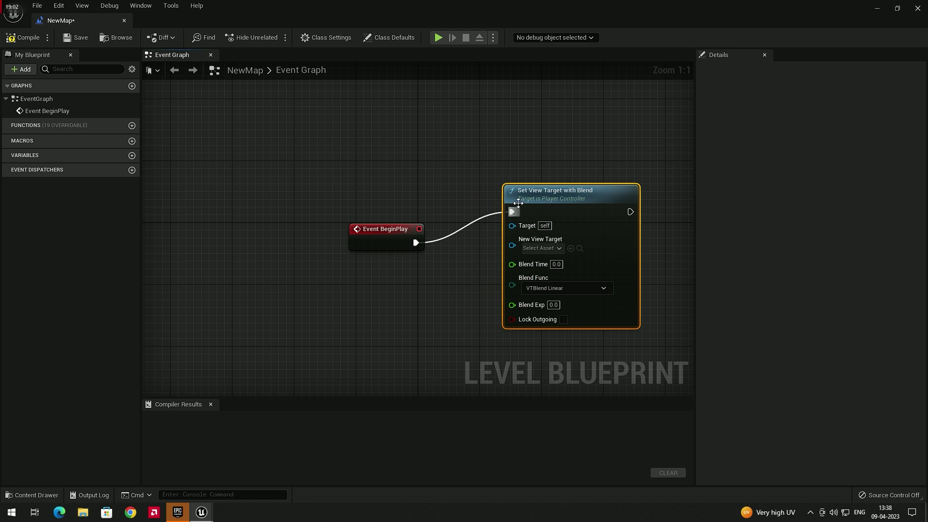
- Tidy the graph by nudging Event BeginPlay up-left and clearing the selection
{"action": "left_click", "coordinate": [477, 260]}
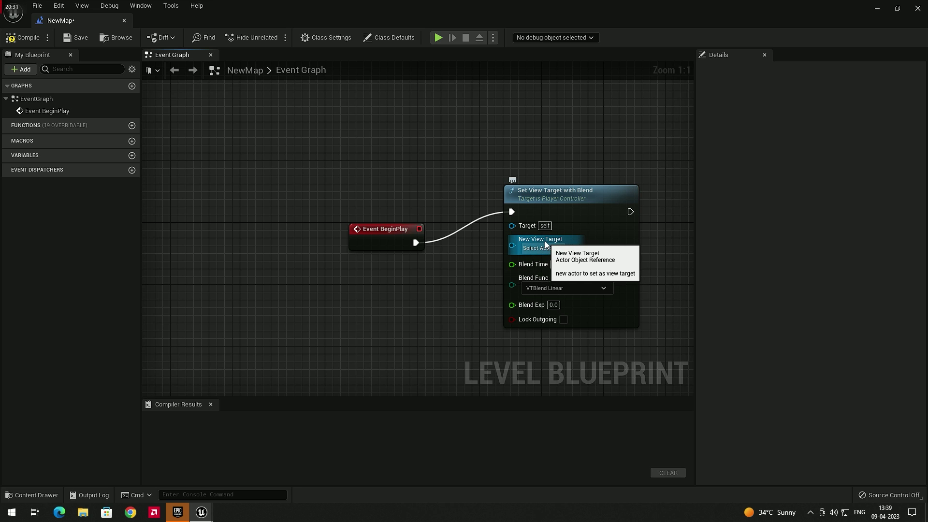
{"action": "left_click_drag", "start_coordinate": [384, 230], "coordinate": [377, 221]}
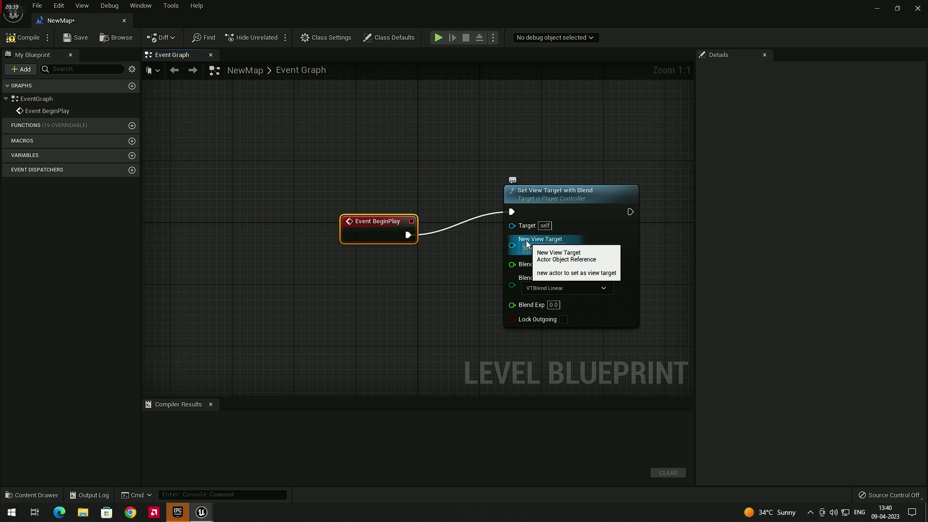
{"action": "left_click", "coordinate": [450, 294]}
- Select CineCameraActor2 in the level, then return to the maximized Blueprint graph
{"action": "left_click_drag", "start_coordinate": [749, 17], "coordinate": [605, 157]}
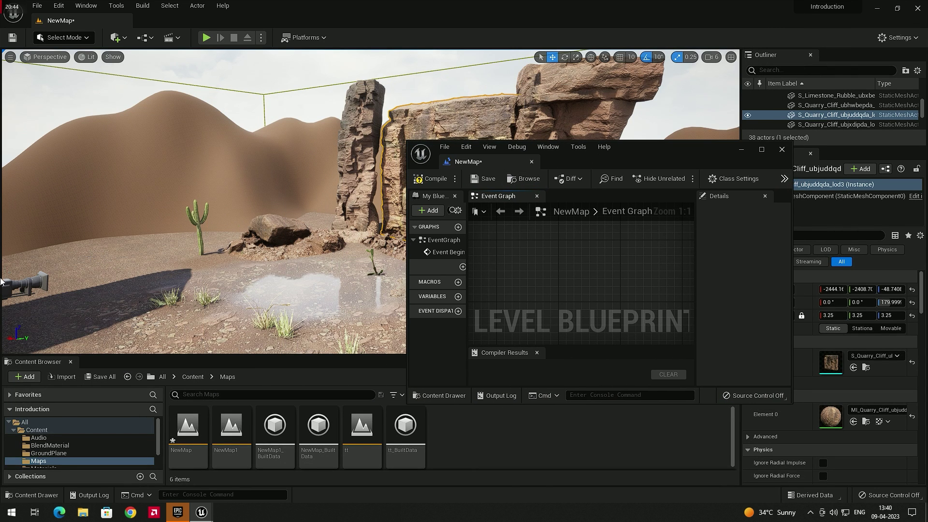
{"action": "left_click", "coordinate": [34, 285]}
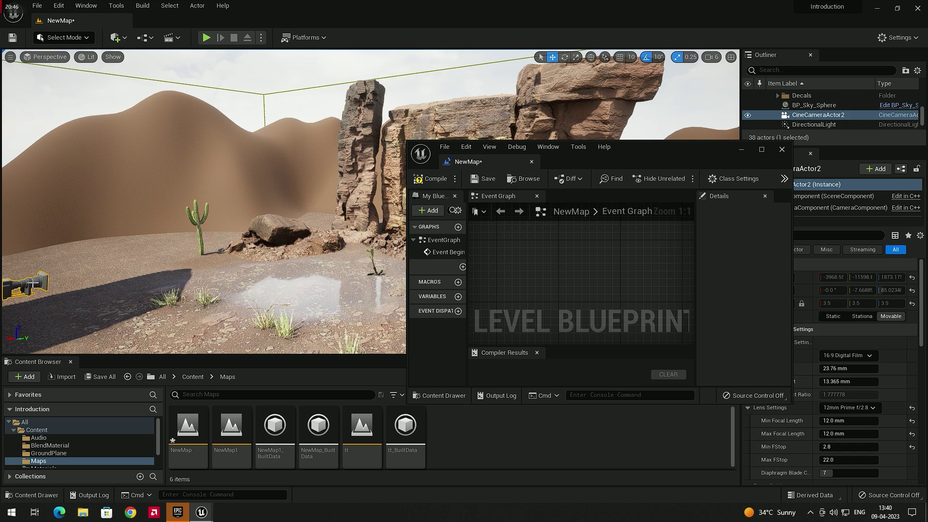
{"action": "left_click", "coordinate": [761, 150]}
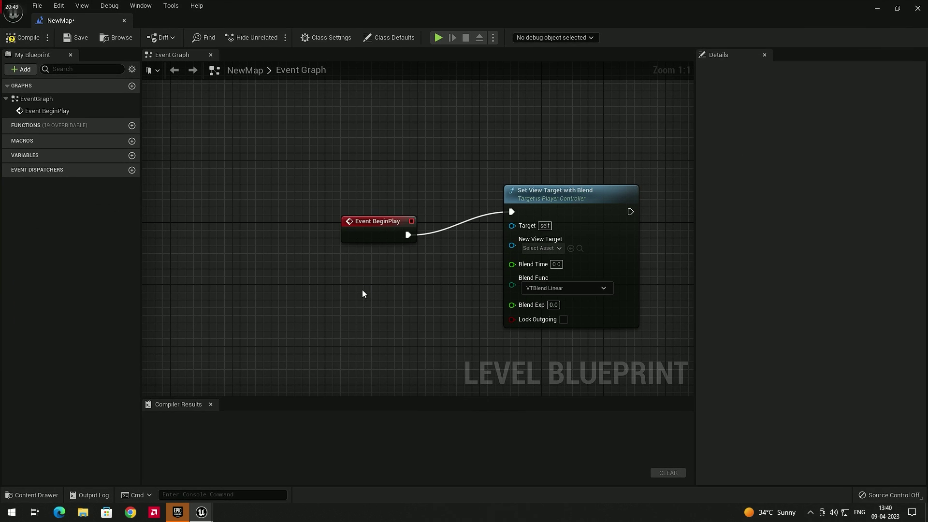
{"action": "right_click_drag", "start_coordinate": [352, 292], "coordinate": [345, 289]}
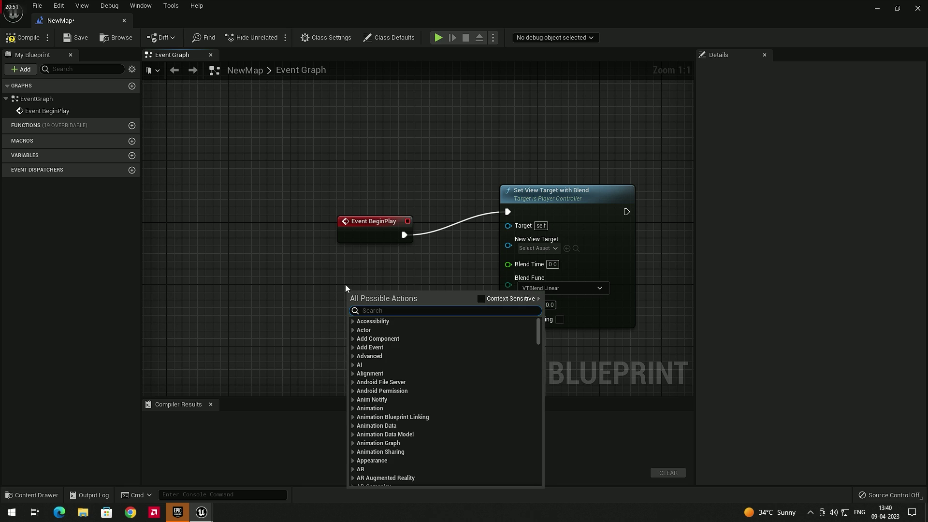
- Add a CineCameraActor2 reference node and wire it into New View Target
{"action": "left_click", "coordinate": [482, 299]}
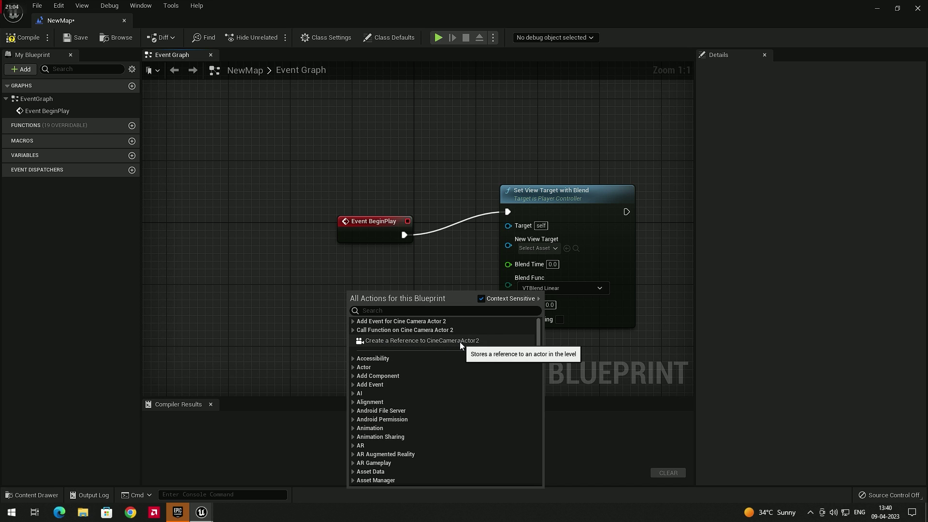
{"action": "left_click", "coordinate": [428, 342]}
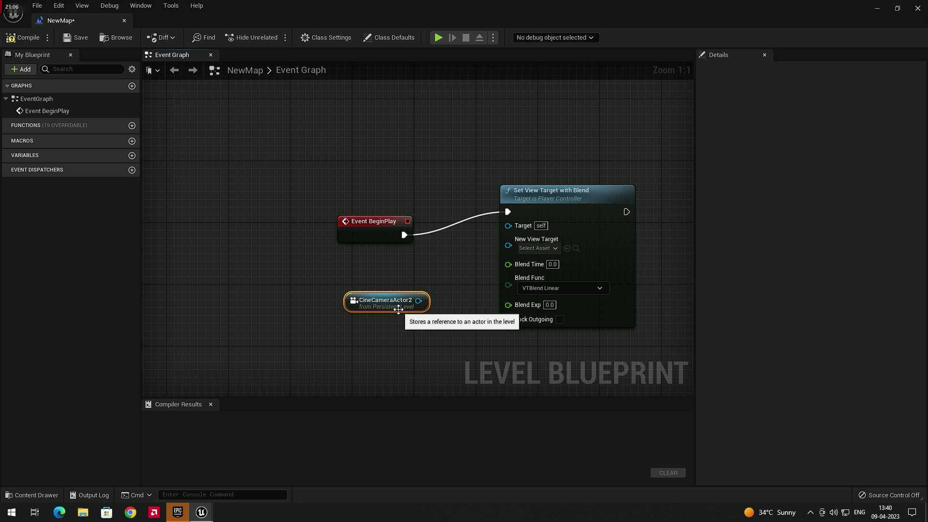
{"action": "left_click_drag", "start_coordinate": [418, 300], "coordinate": [508, 248]}
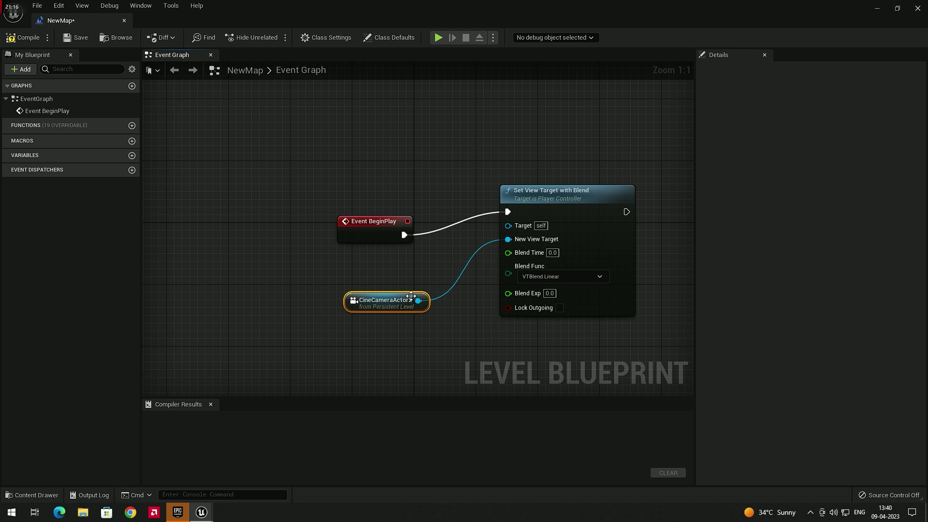
{"action": "left_click_drag", "start_coordinate": [410, 293], "coordinate": [402, 293]}
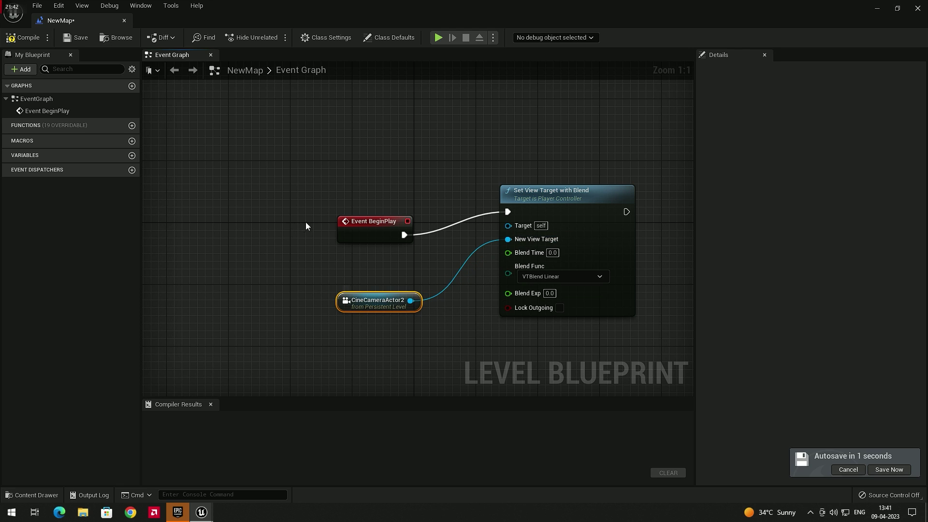
- Compile the Level Blueprint, which errors that Target must have a connection
{"action": "left_click", "coordinate": [29, 34]}
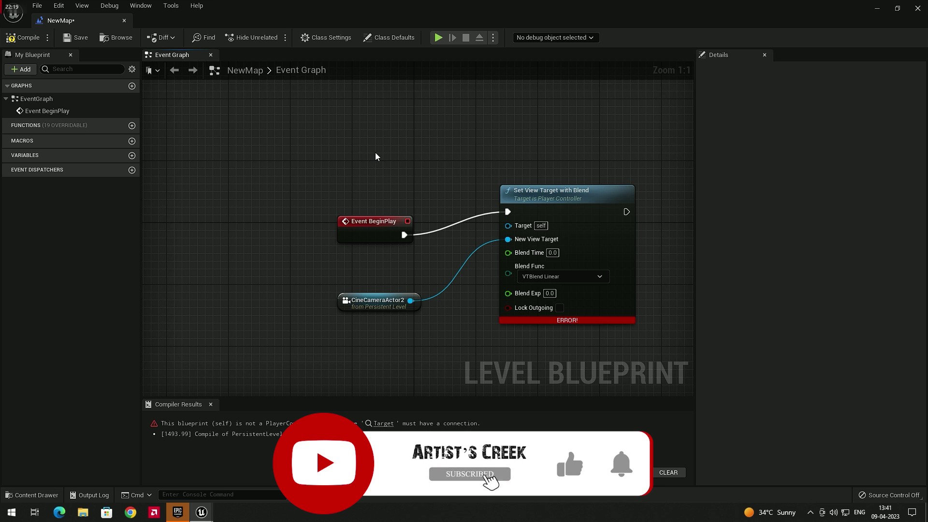
{"action": "right_click", "coordinate": [323, 149]}
- Add a Get Player Controller node and connect it to the Target input
{"action": "type", "text": "get p"}
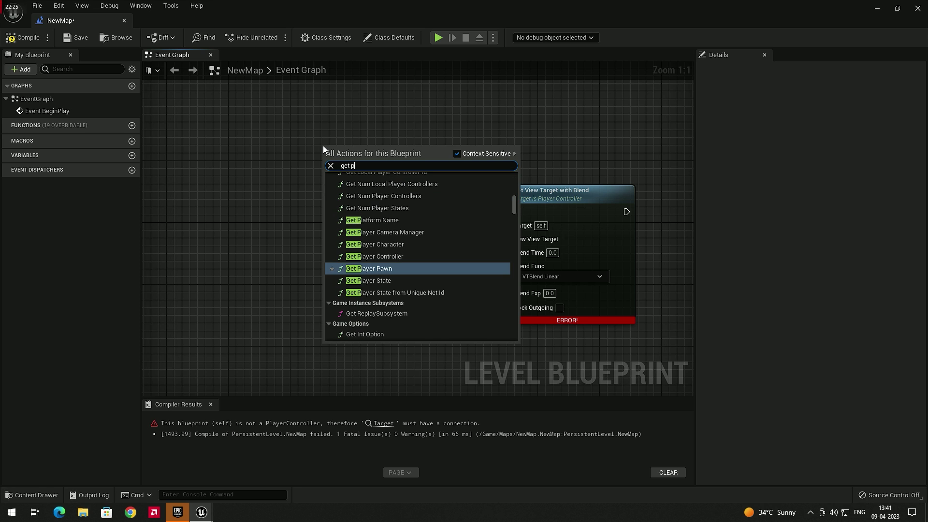
{"action": "type", "text": "lay"}
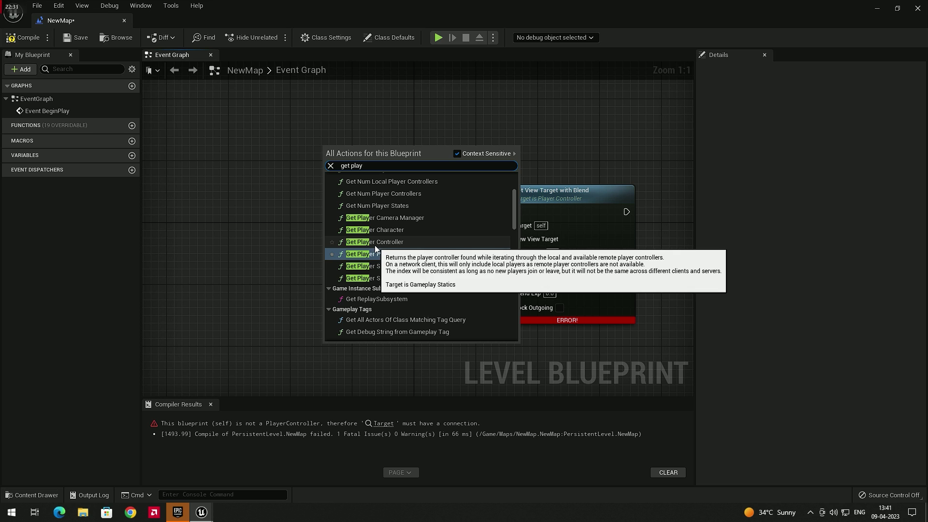
{"action": "left_click", "coordinate": [391, 242]}
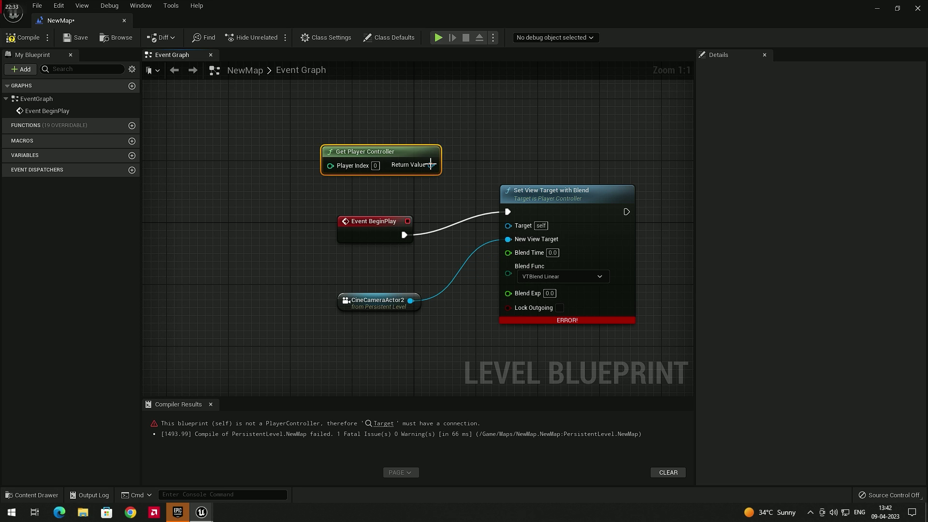
{"action": "left_click_drag", "start_coordinate": [431, 164], "coordinate": [508, 225]}
- Compile the Level Blueprint successfully and save the map
{"action": "left_click", "coordinate": [20, 41]}
{"action": "left_click", "coordinate": [279, 192]}
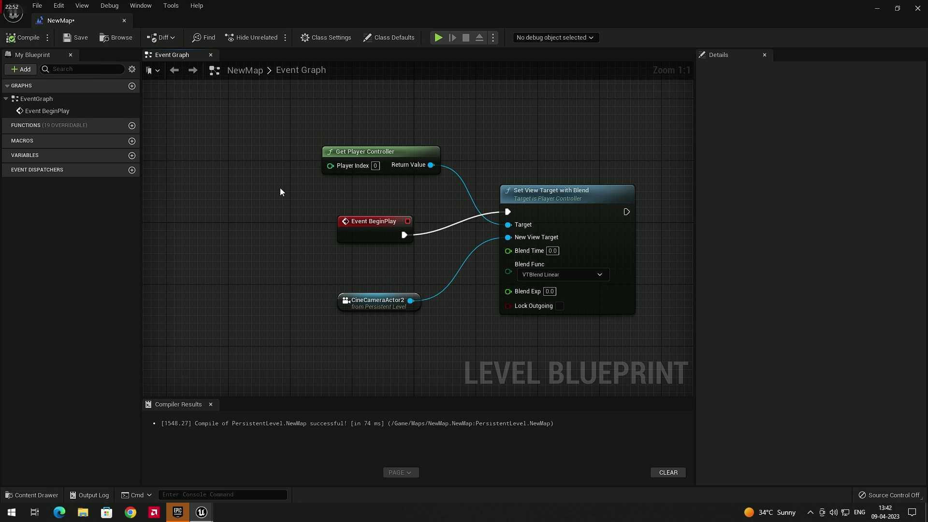
{"action": "left_click", "coordinate": [76, 38]}
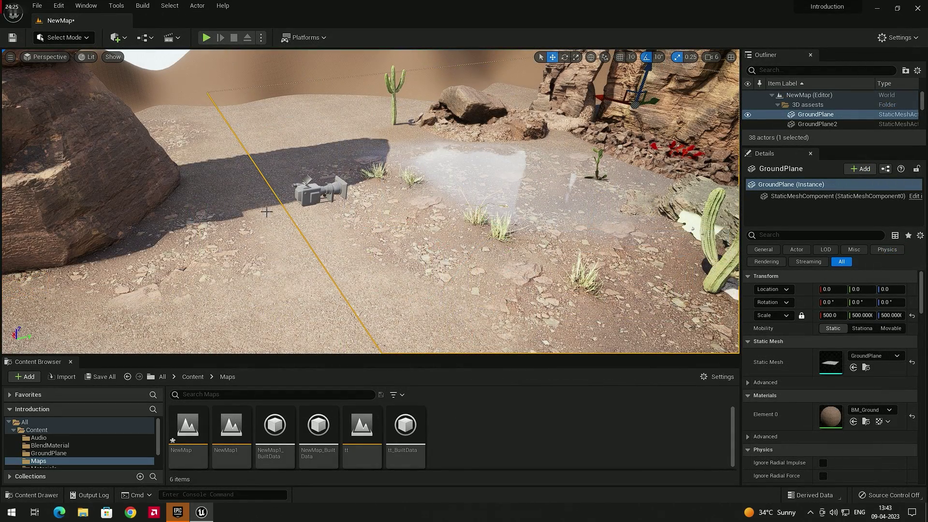
- Play the level to test the camera, then view the desert rocks in full-screen F11 mode
{"action": "right_click_drag", "start_coordinate": [340, 201], "coordinate": [320, 209]}
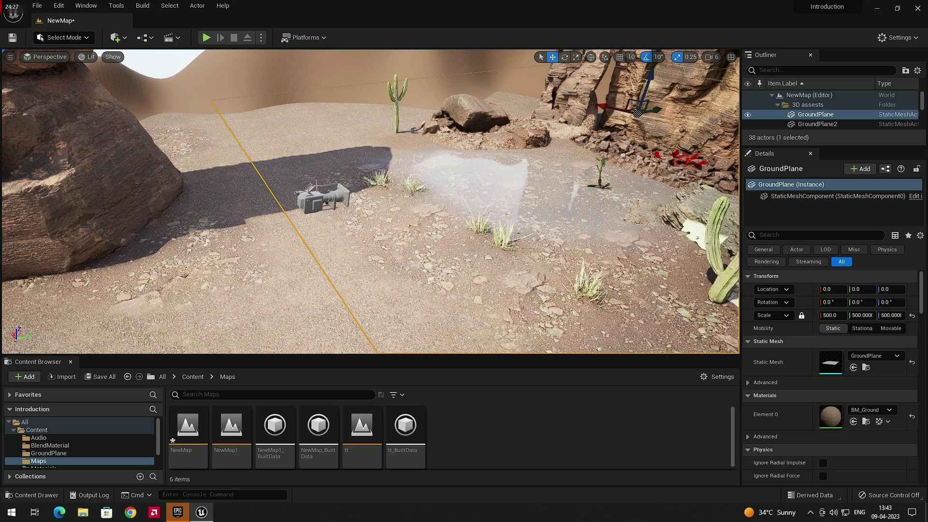
{"action": "left_click", "coordinate": [207, 37]}
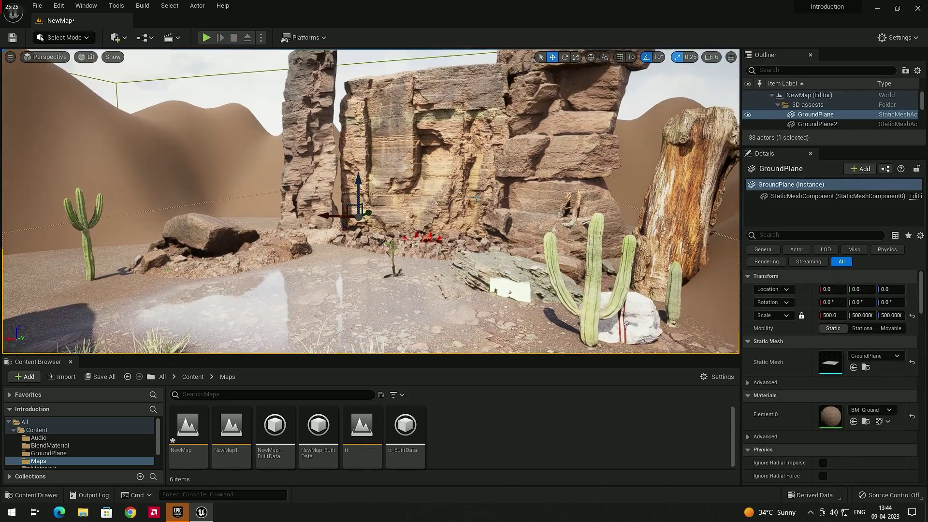
{"action": "right_click_drag", "start_coordinate": [370, 201], "coordinate": [435, 205]}
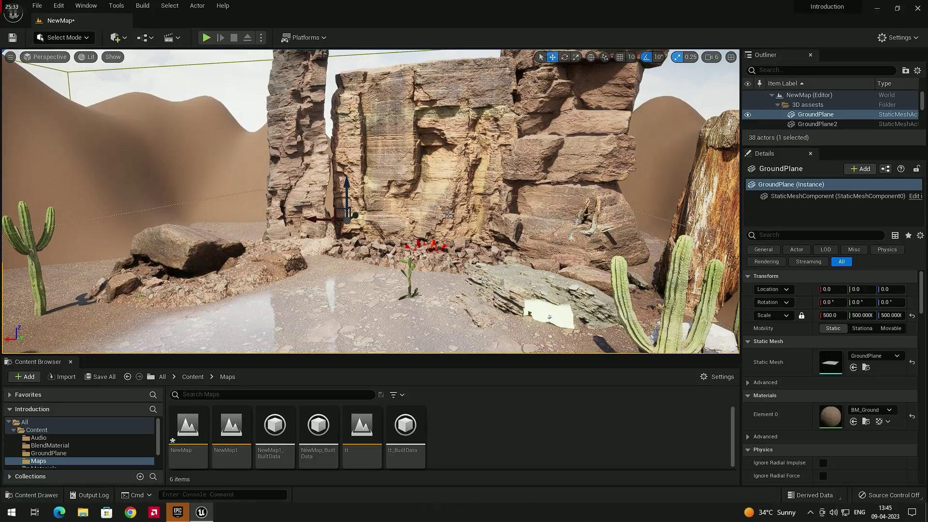
{"action": "key", "text": "F11"}
{"action": "right_click_drag", "start_coordinate": [450, 213], "coordinate": [489, 160]}
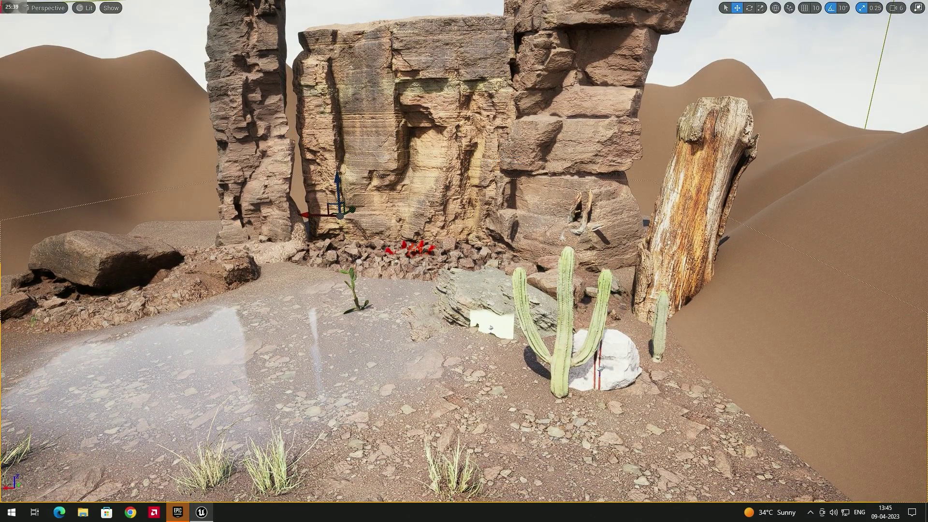
- Capture a high-resolution screenshot at multiplier 1.0 and open HighresScreenshot00003 from its folder
{"action": "left_click", "coordinate": [7, 10]}
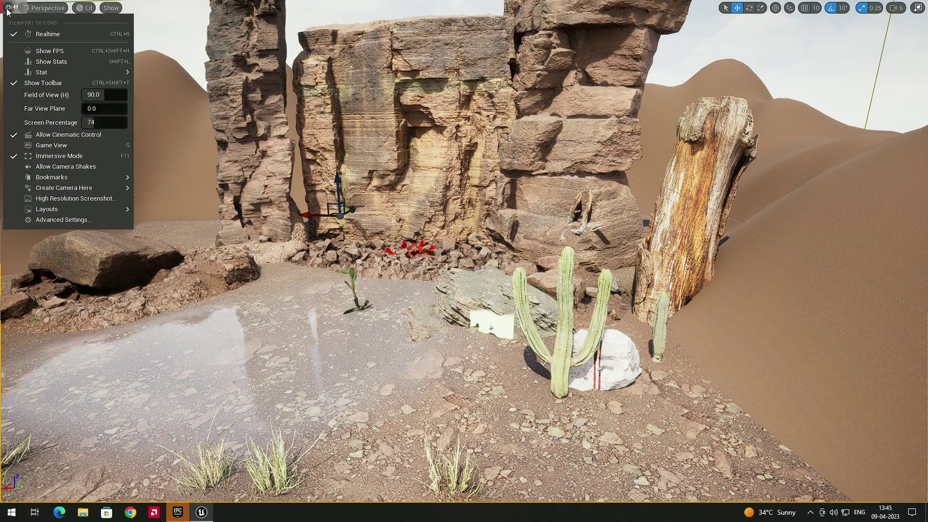
{"action": "mouse_move", "coordinate": [69, 208]}
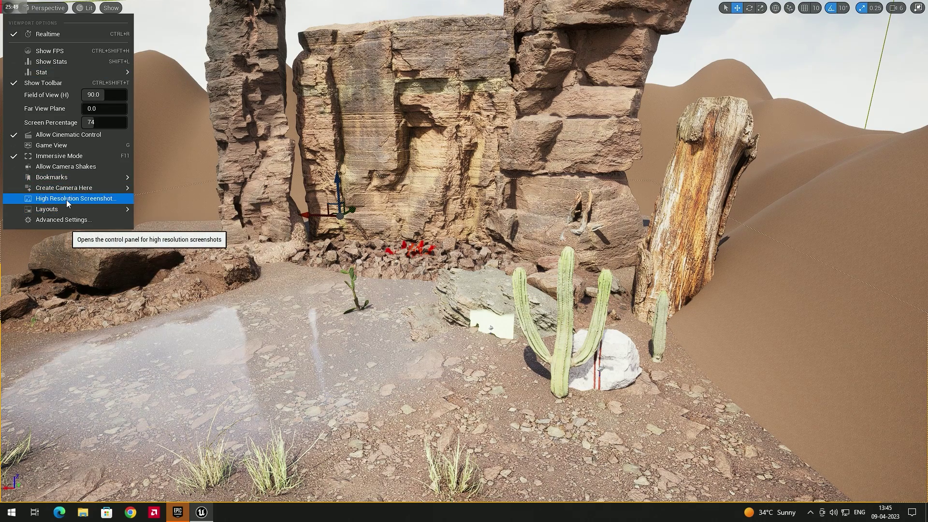
{"action": "left_click", "coordinate": [66, 200]}
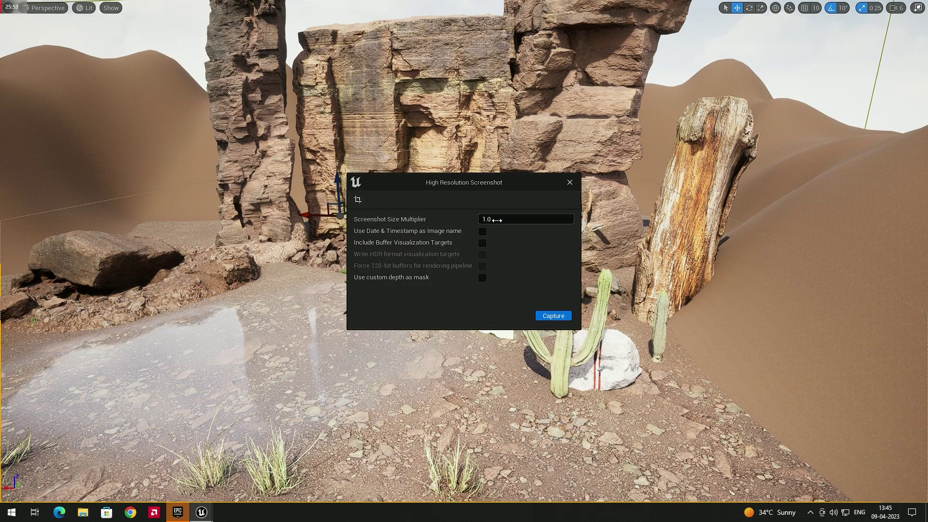
{"action": "left_click", "coordinate": [518, 216]}
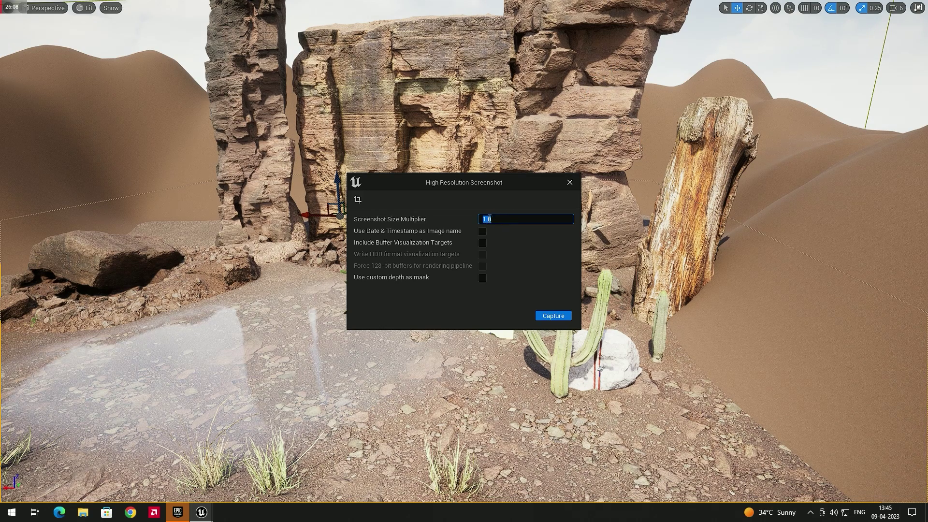
{"action": "left_click", "coordinate": [552, 317]}
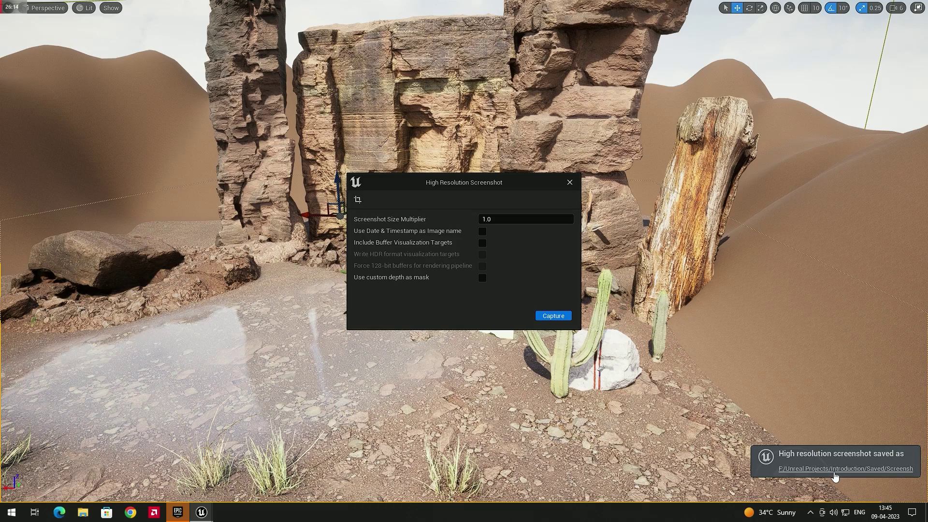
{"action": "left_click", "coordinate": [834, 469]}
{"action": "double_click", "coordinate": [371, 279]}
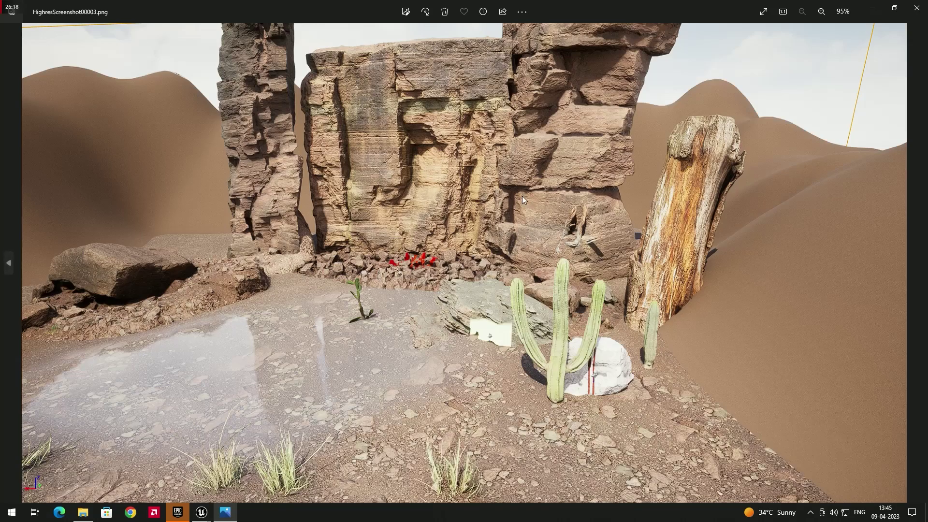
- Zoom in and out on HighresScreenshot00003 in Photos, then close it
{"action": "scroll", "coordinate": [477, 213], "scroll_direction": "up", "scroll_amount": 5}
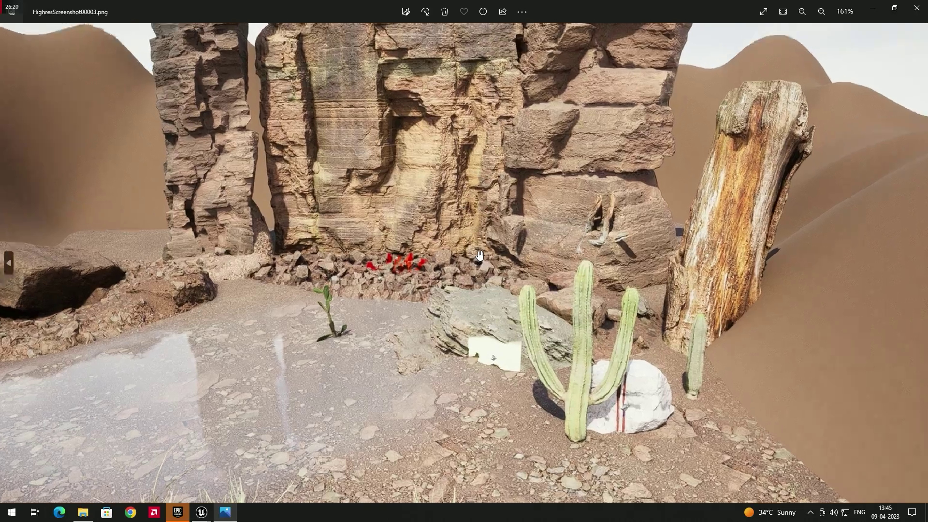
{"action": "scroll", "coordinate": [465, 233], "scroll_direction": "down", "scroll_amount": 3}
{"action": "scroll", "coordinate": [465, 236], "scroll_direction": "down", "scroll_amount": 2}
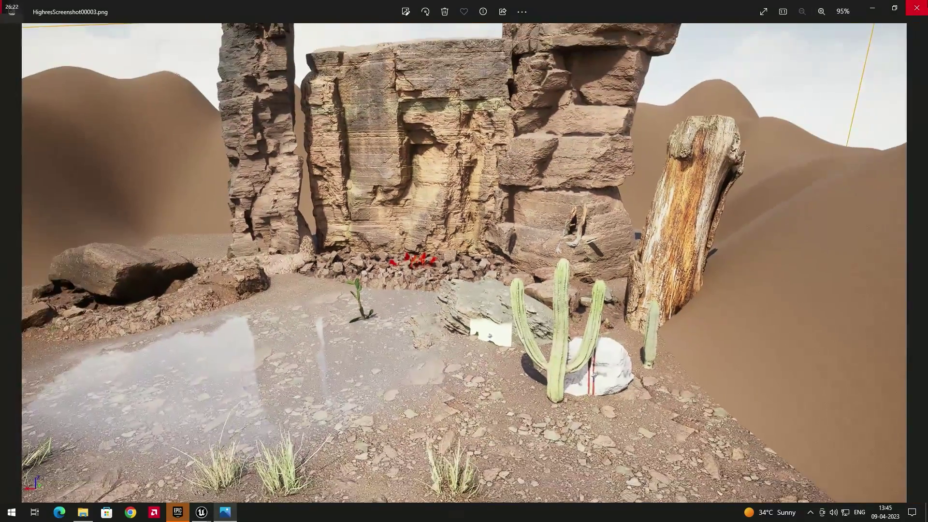
{"action": "left_click", "coordinate": [917, 7]}
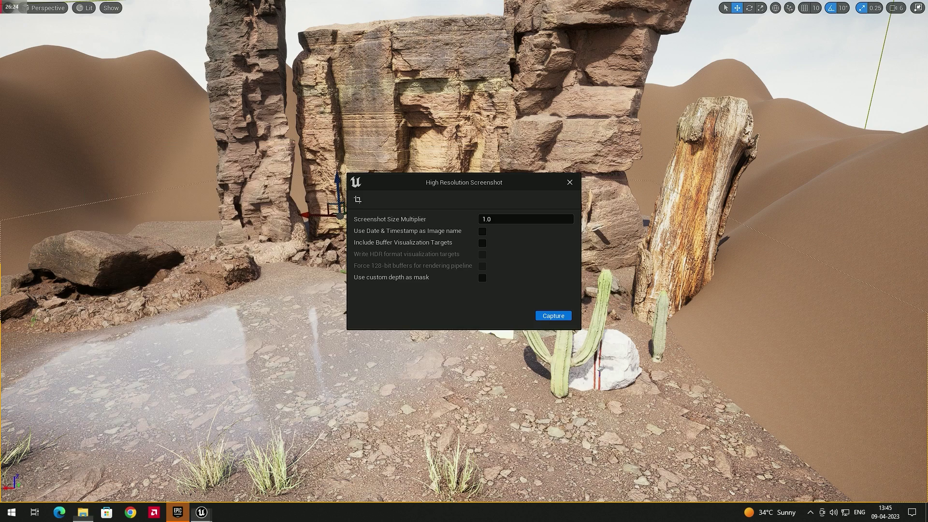
- Capture another high-resolution screenshot with the size multiplier set to 2
{"action": "left_click", "coordinate": [520, 219]}
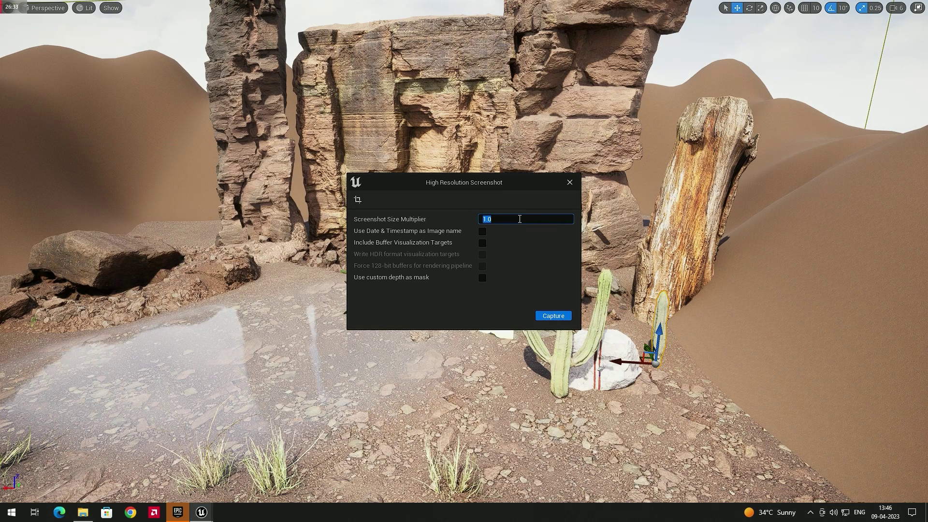
{"action": "type", "text": "2"}
{"action": "key", "text": "Return"}
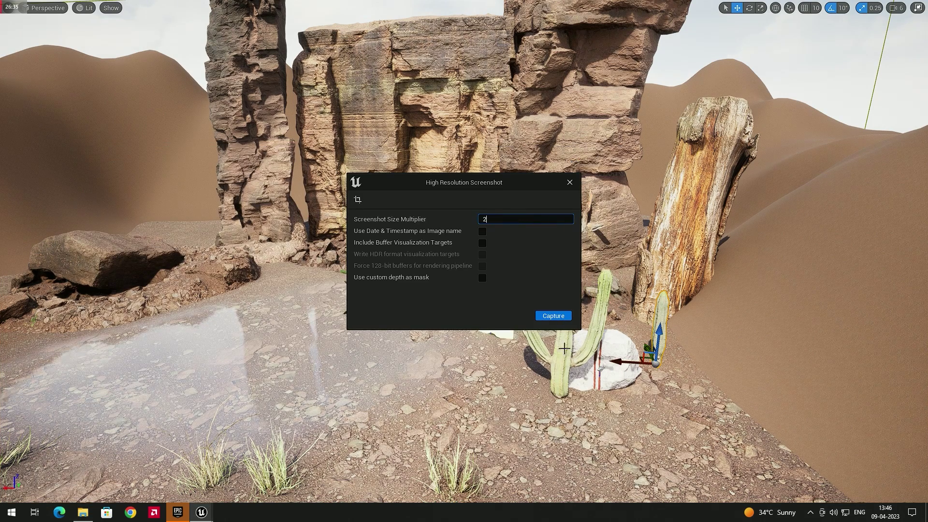
{"action": "left_click", "coordinate": [559, 320]}
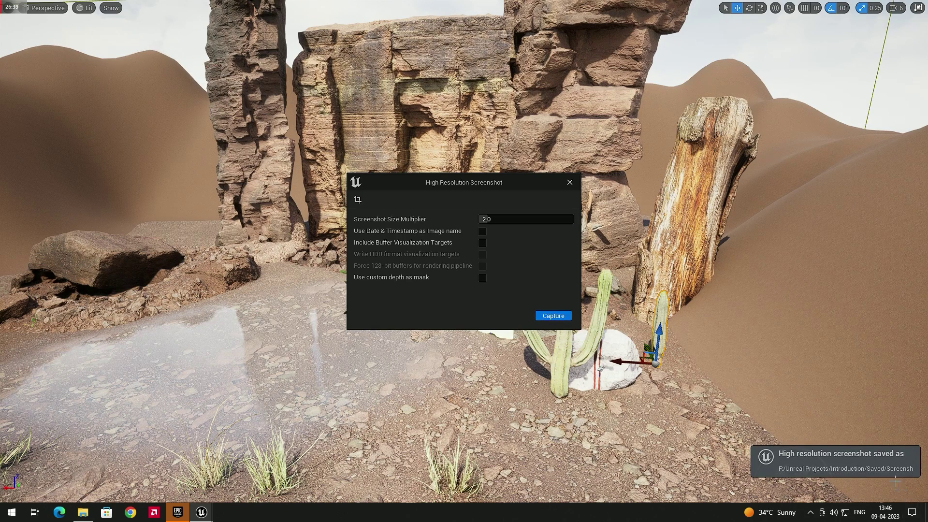
- Compare file sizes and open the 3840 x 2080 HighresScreenshot00004 in Photos
{"action": "left_click", "coordinate": [890, 476]}
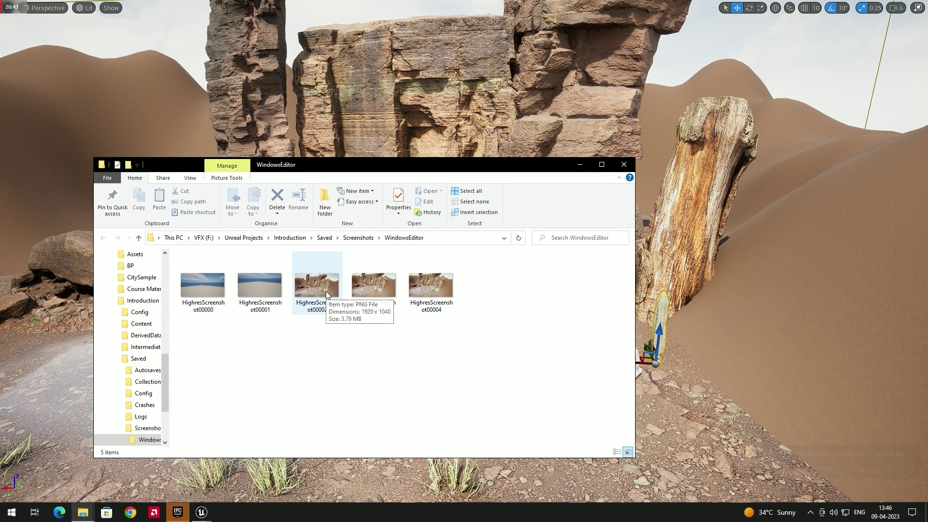
{"action": "left_click", "coordinate": [442, 279]}
{"action": "left_click", "coordinate": [375, 291]}
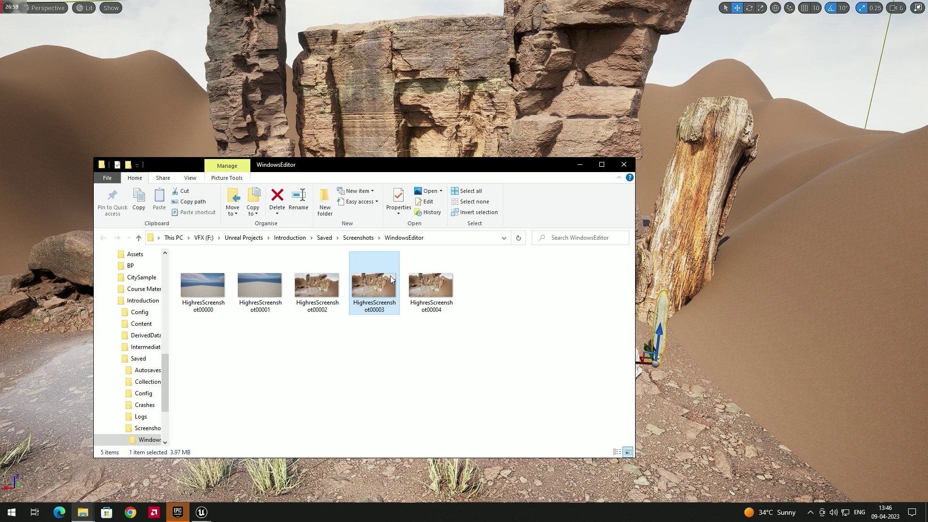
{"action": "double_click", "coordinate": [422, 287]}
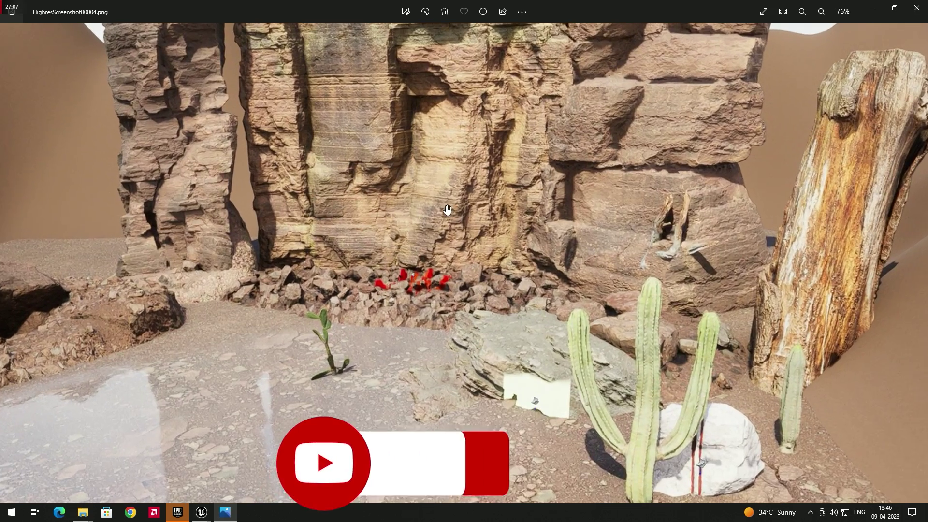
{"action": "scroll", "coordinate": [447, 209], "scroll_direction": "down", "scroll_amount": 3}
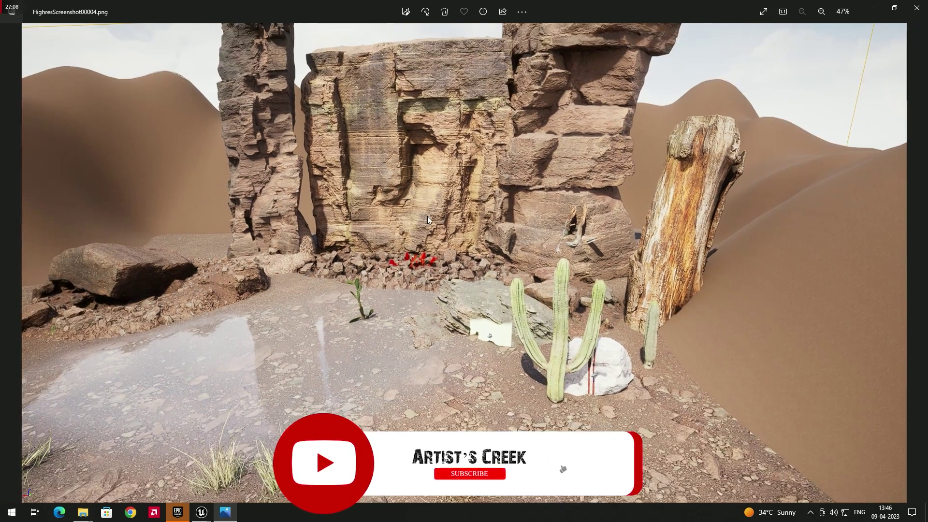